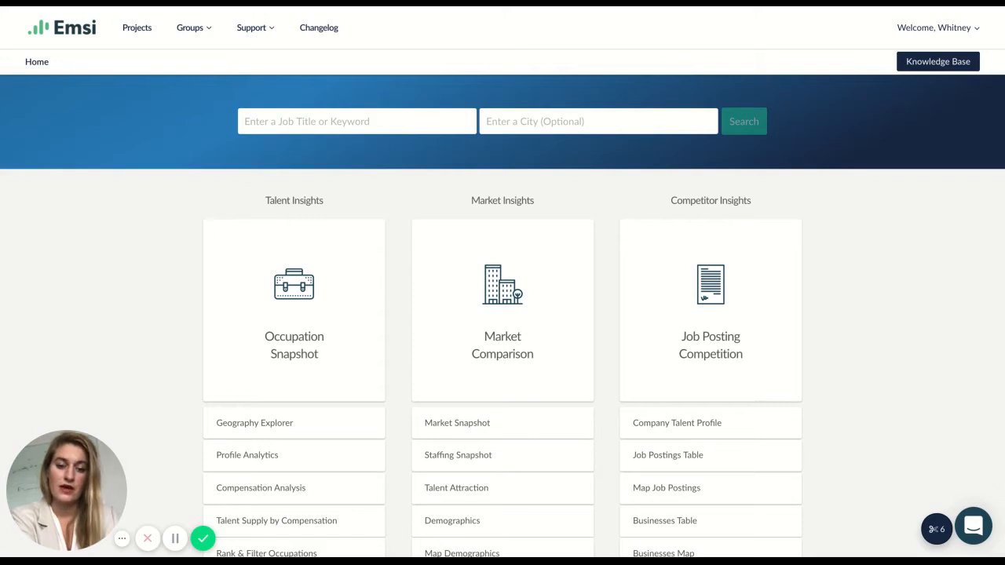
# Run the Businesses Table report for all available industries in Spokane-Spokane Valley, WA, and highlight the total business count.
pyautogui.scroll(-3, 502, 314)
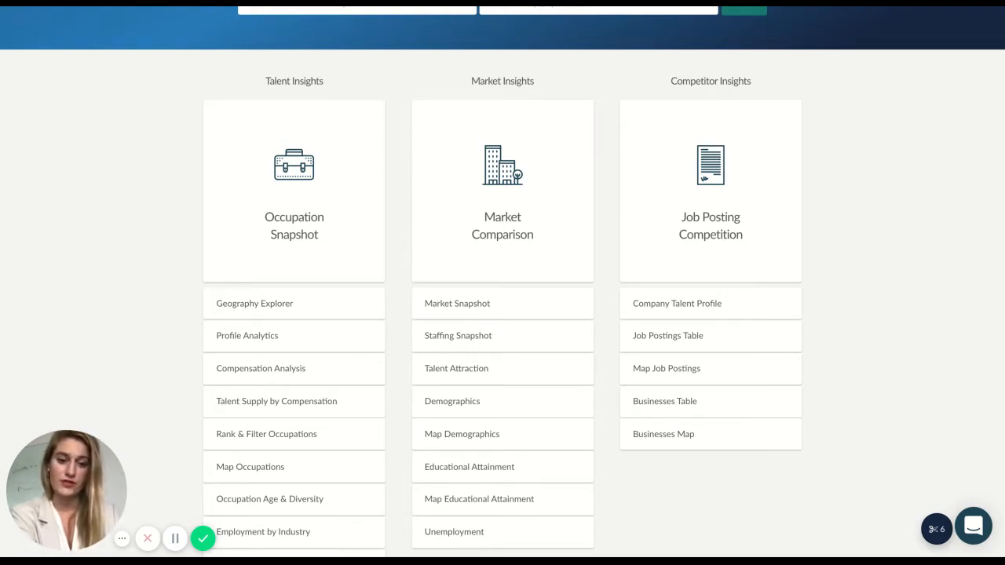
pyautogui.scroll(1, 502, 282)
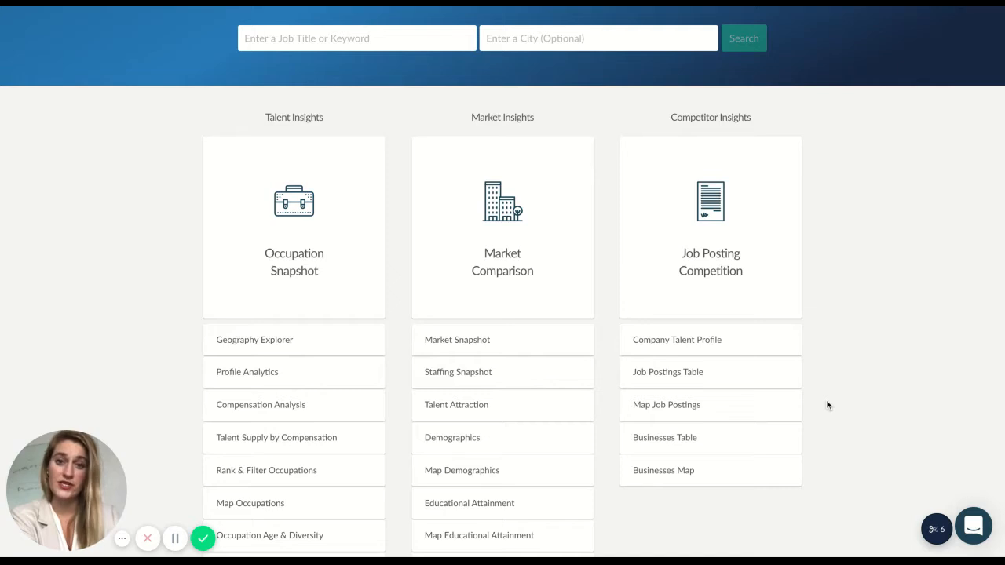
pyautogui.click(741, 451)
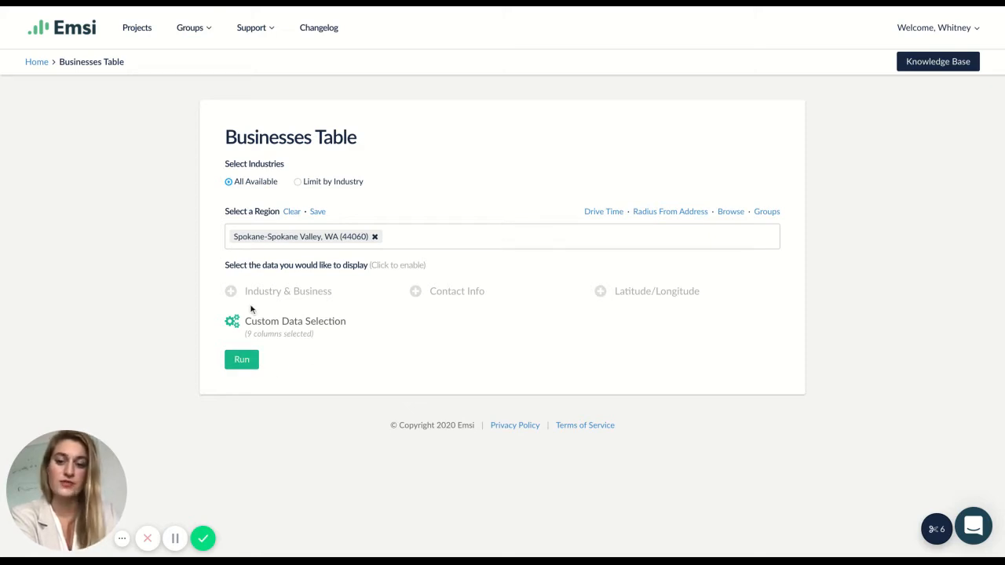
pyautogui.click(245, 366)
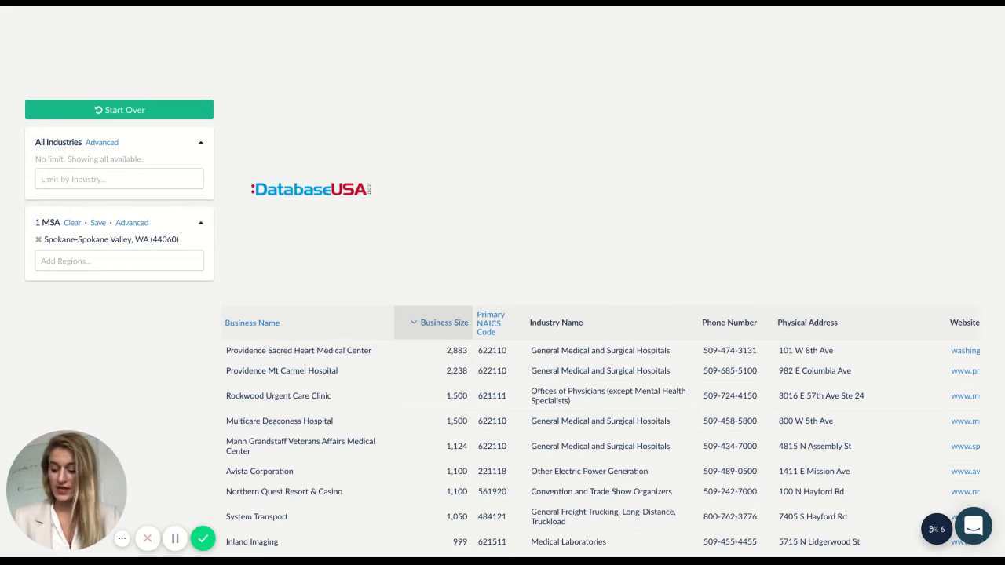
pyautogui.scroll(-1, 498, 300)
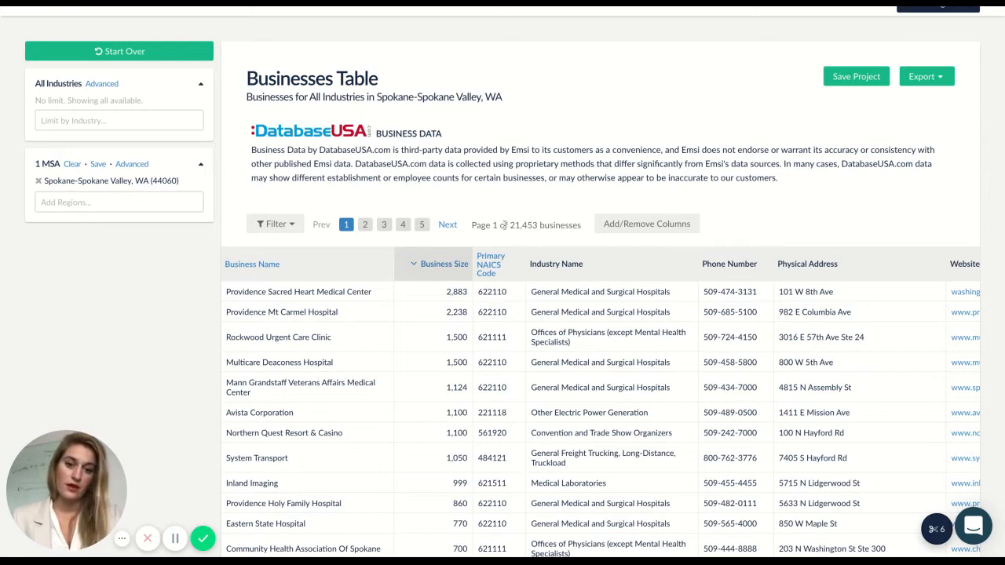
pyautogui.moveTo(509, 224); pyautogui.dragTo(580, 225)
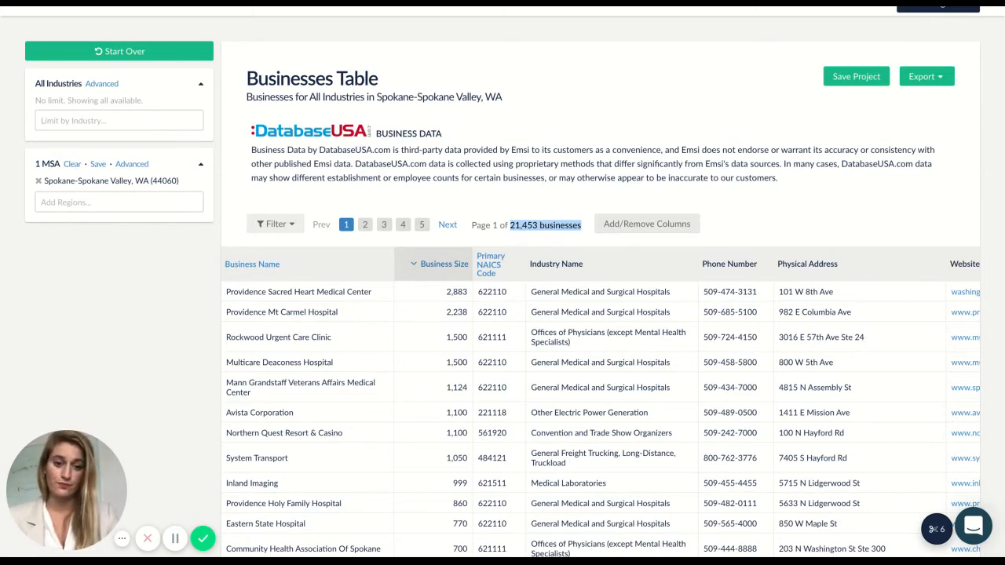
# Review the available Industry, Business, Contact and General columns in the custom data selection, and accept the current selection.
pyautogui.click(647, 224)
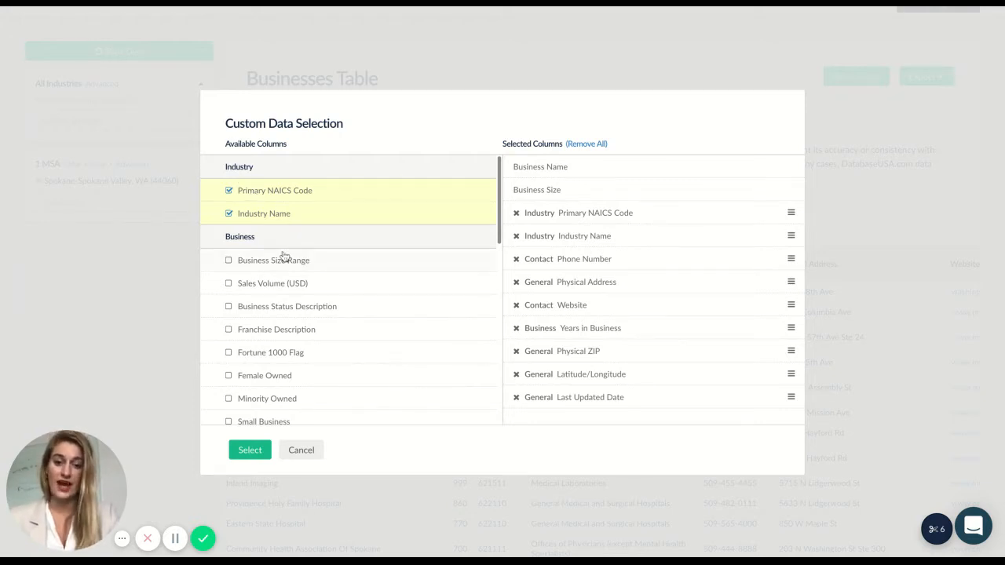
pyautogui.scroll(-1, 327, 303)
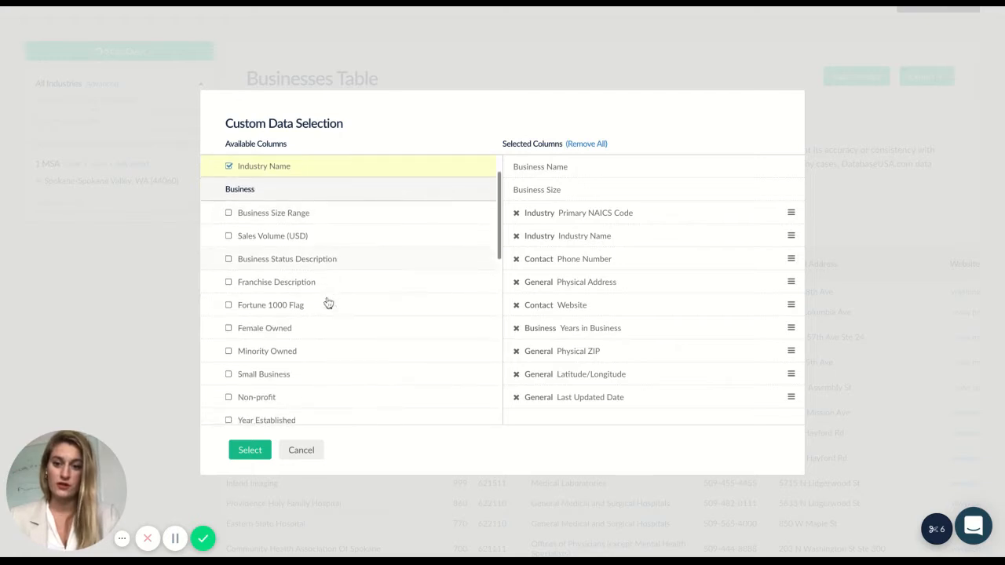
pyautogui.scroll(-1, 329, 303)
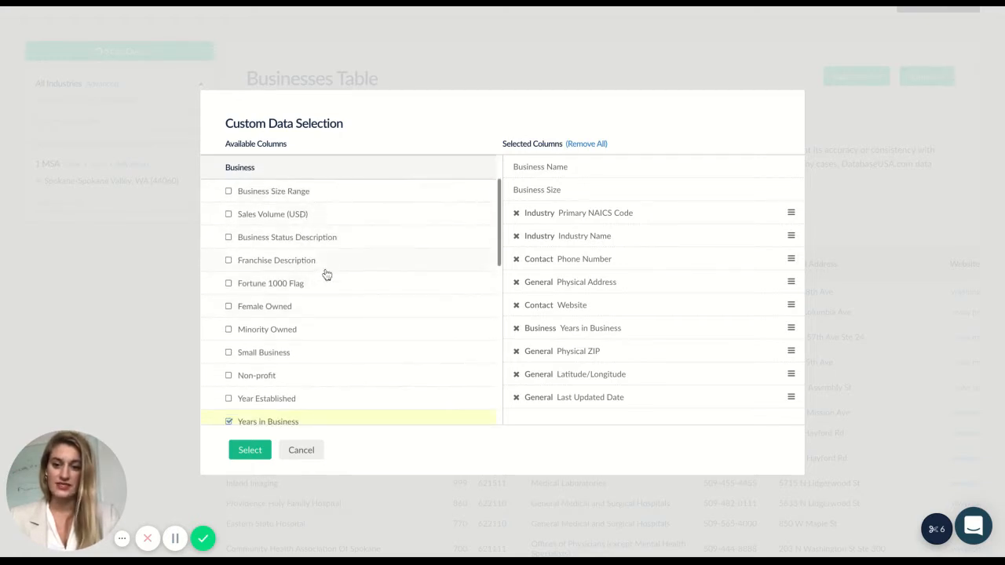
pyautogui.scroll(-2, 325, 273)
pyautogui.scroll(-5, 325, 274)
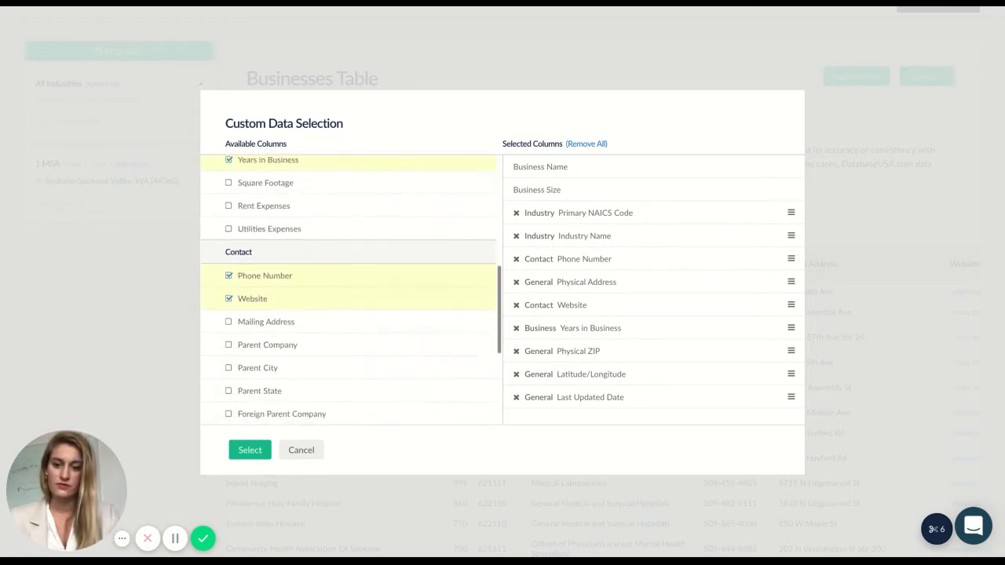
pyautogui.scroll(-4, 374, 340)
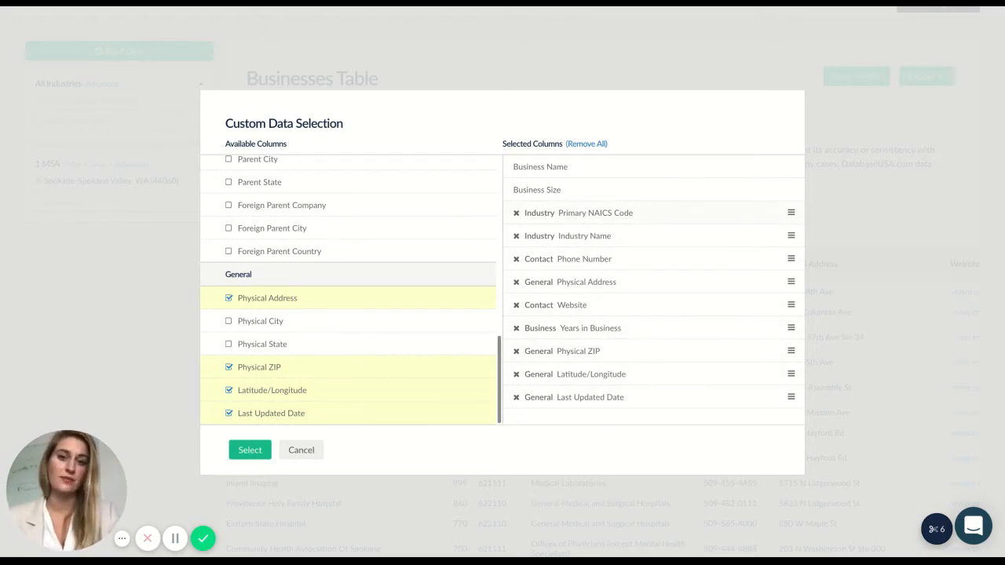
pyautogui.click(249, 450)
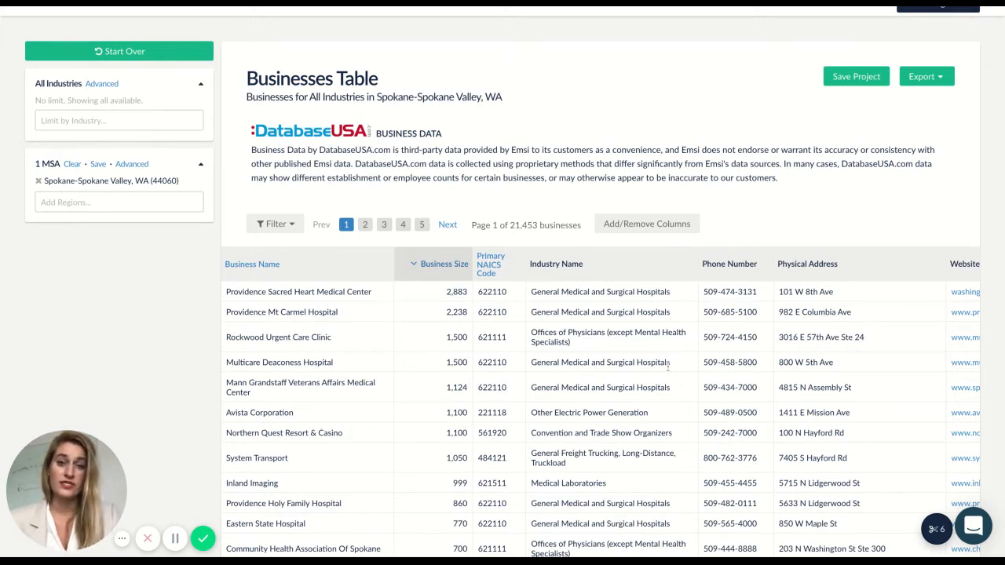
# Look across the businesses table's columns through to Last Updated Date and return to the Business Name column.
pyautogui.hscroll(2, 696, 332)
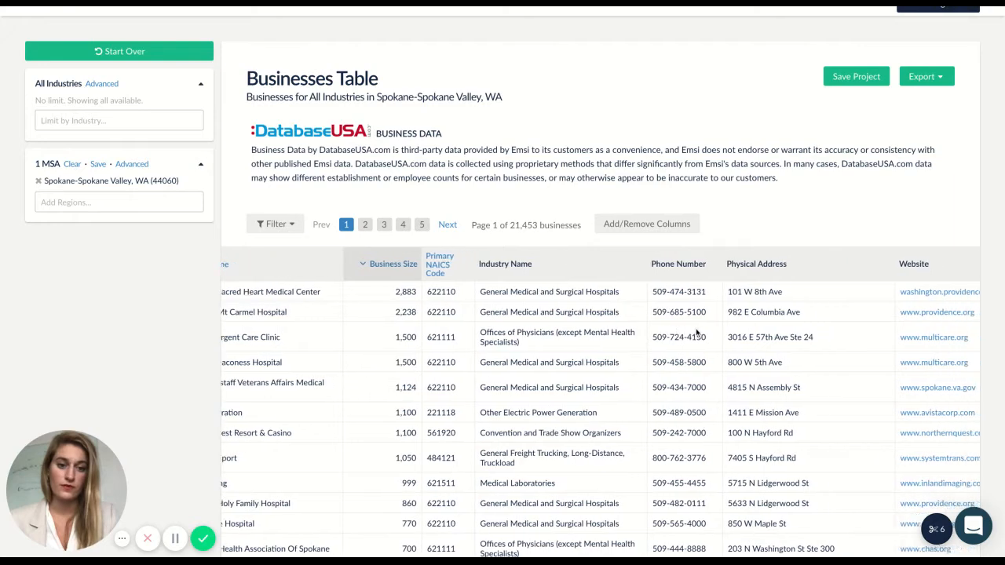
pyautogui.hscroll(10, 696, 333)
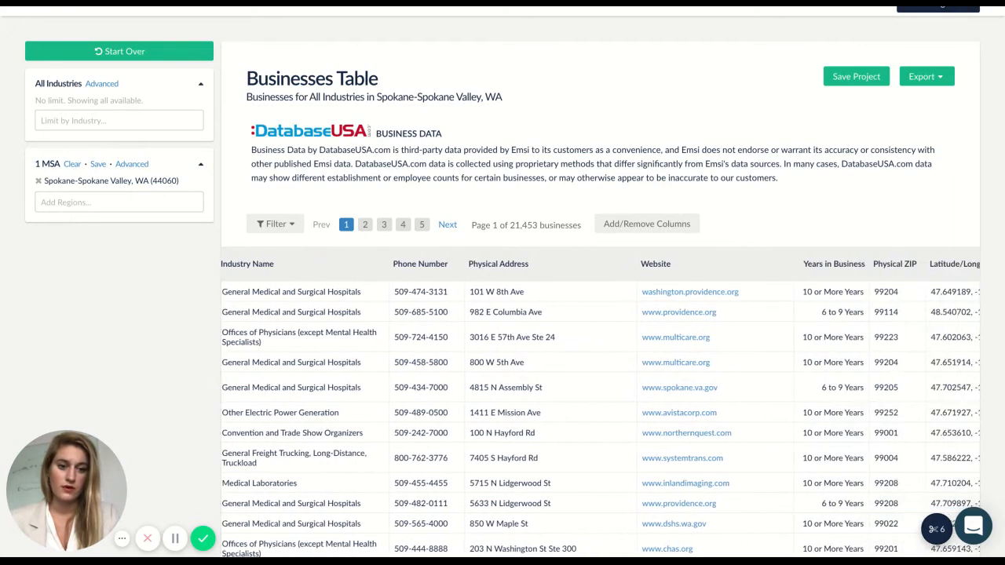
pyautogui.hscroll(3, 718, 270)
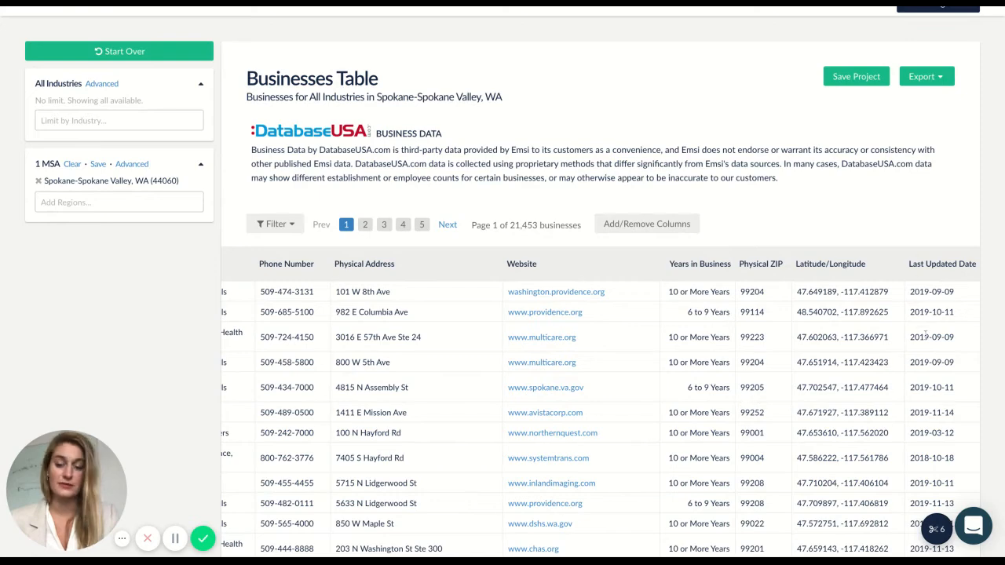
pyautogui.hscroll(-2, 510, 384)
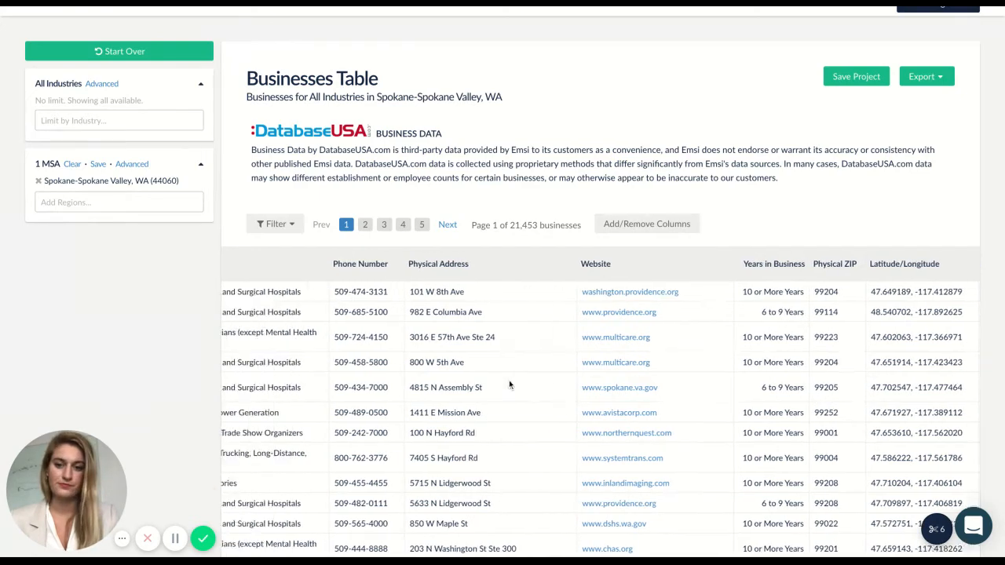
pyautogui.hscroll(-8, 508, 385)
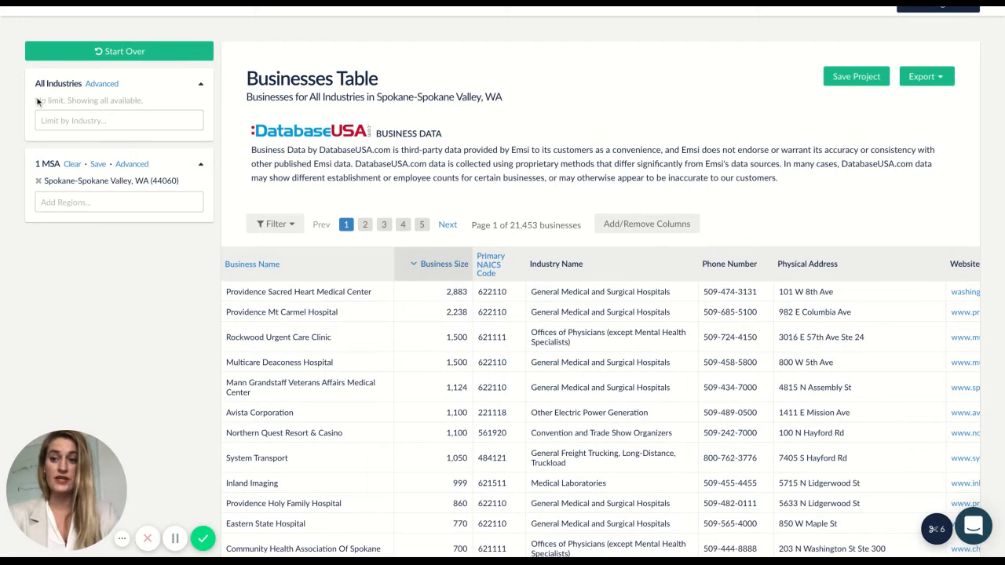
# Limit the businesses table to the Manufacturing (31-33) industry and check the advanced industry selection options.
pyautogui.click(98, 120)
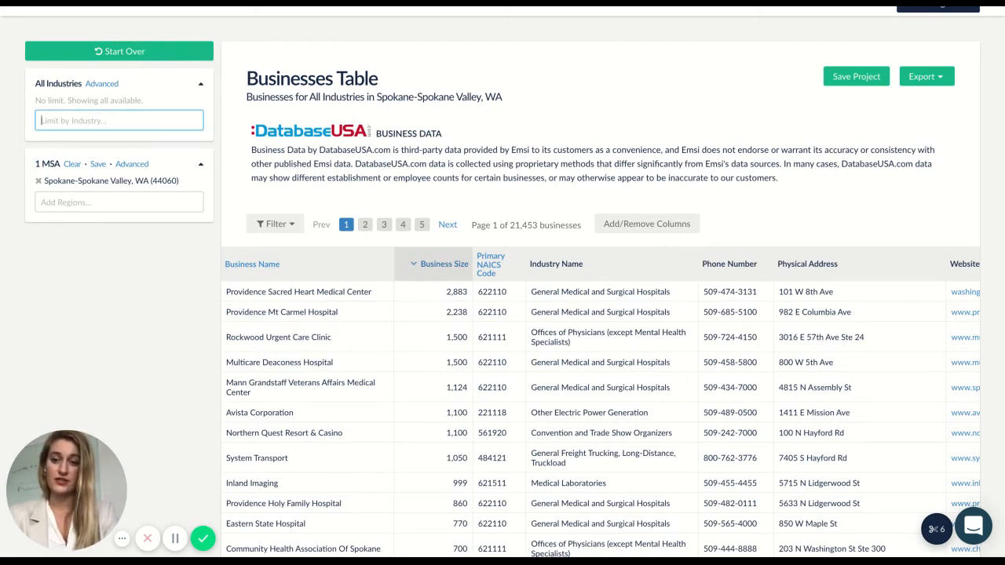
pyautogui.write('manufac')
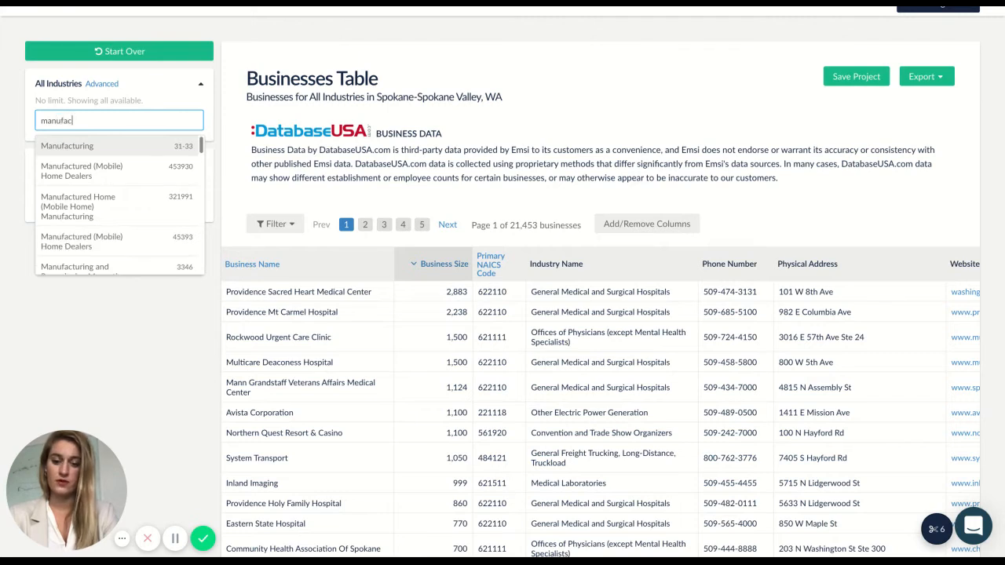
pyautogui.click(91, 146)
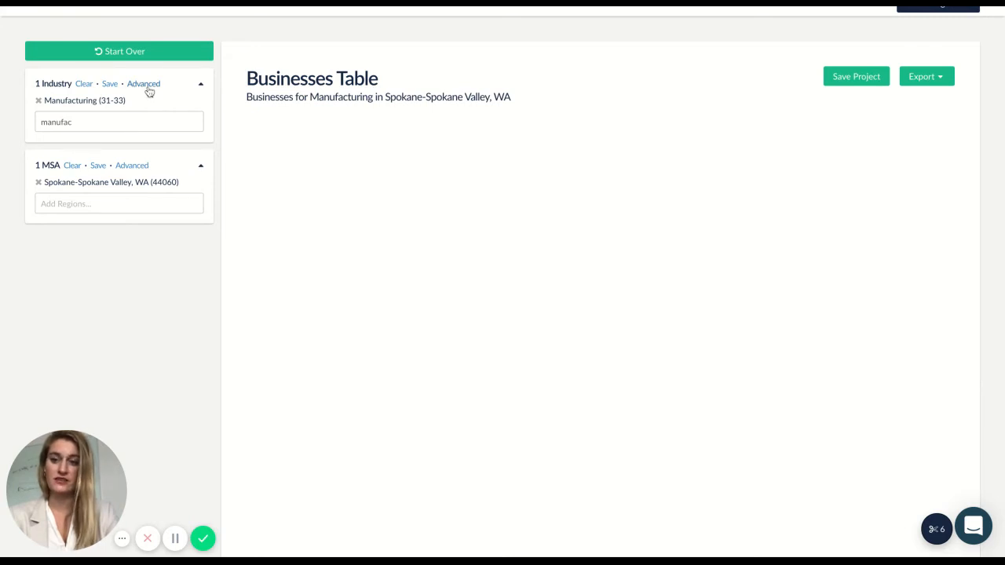
pyautogui.click(147, 86)
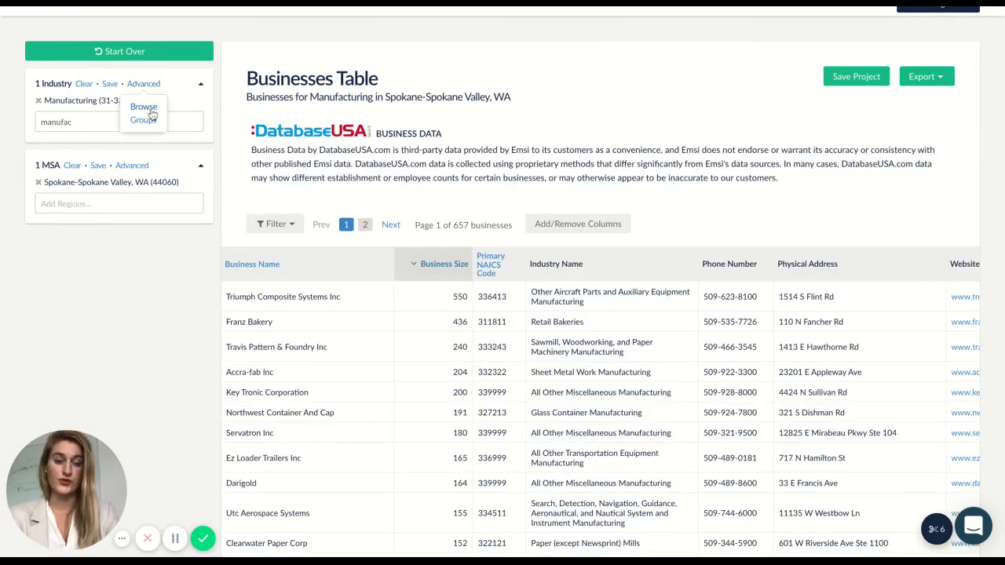
pyautogui.click(209, 109)
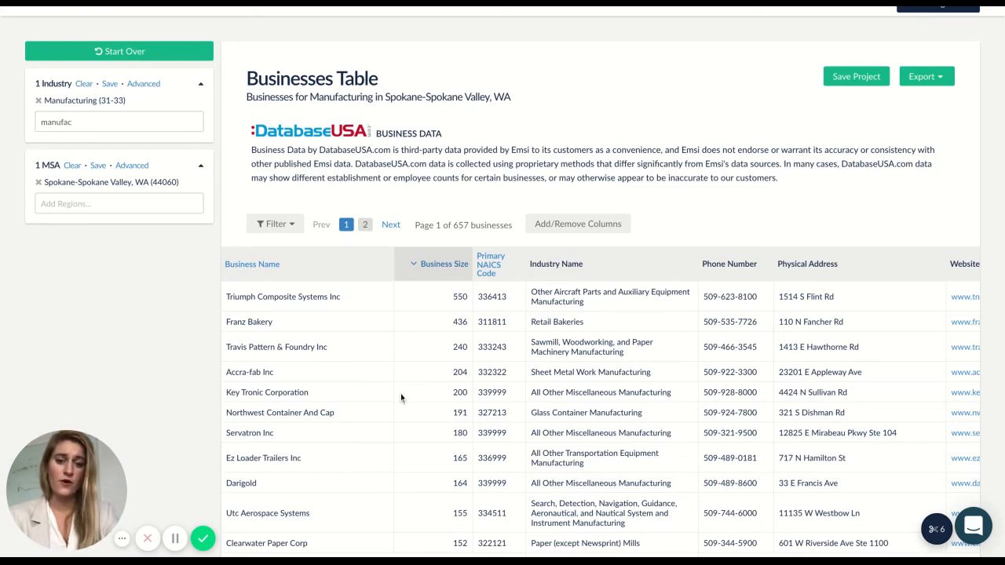
# Examine the list of manufacturing businesses and check the table's available export formats without exporting.
pyautogui.scroll(-1, 407, 425)
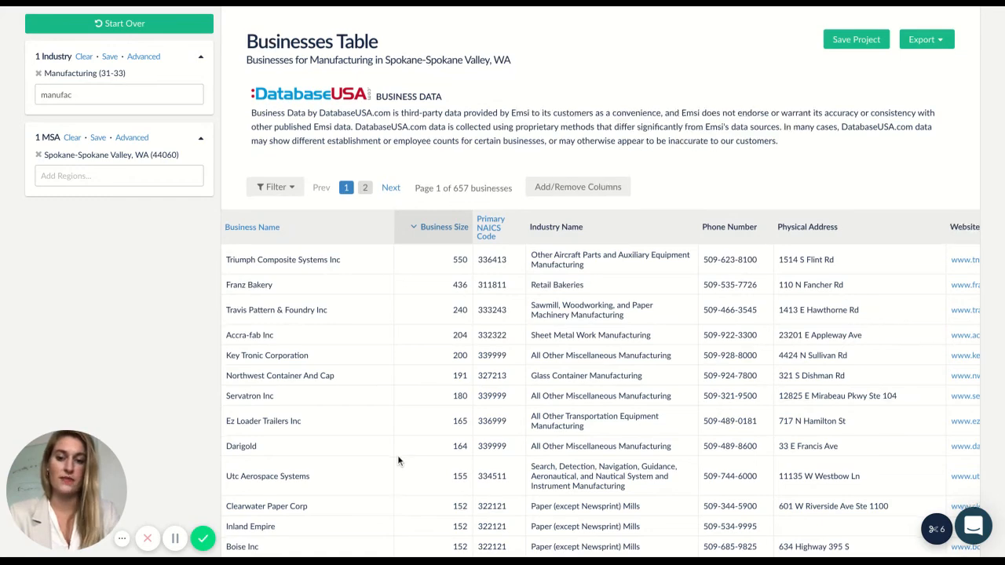
pyautogui.scroll(-1, 397, 458)
pyautogui.scroll(-5, 600, 282)
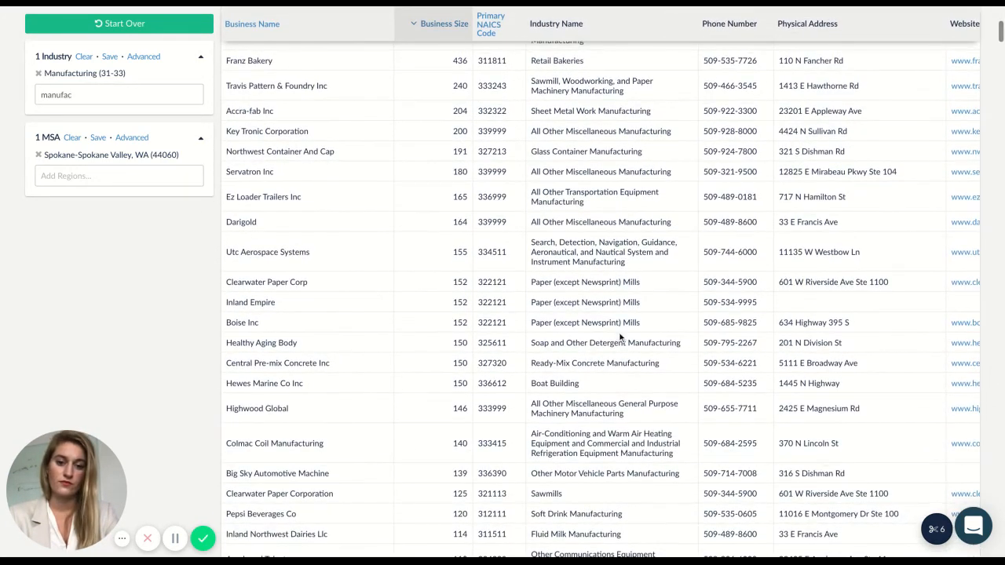
pyautogui.scroll(6, 619, 339)
pyautogui.scroll(3, 619, 338)
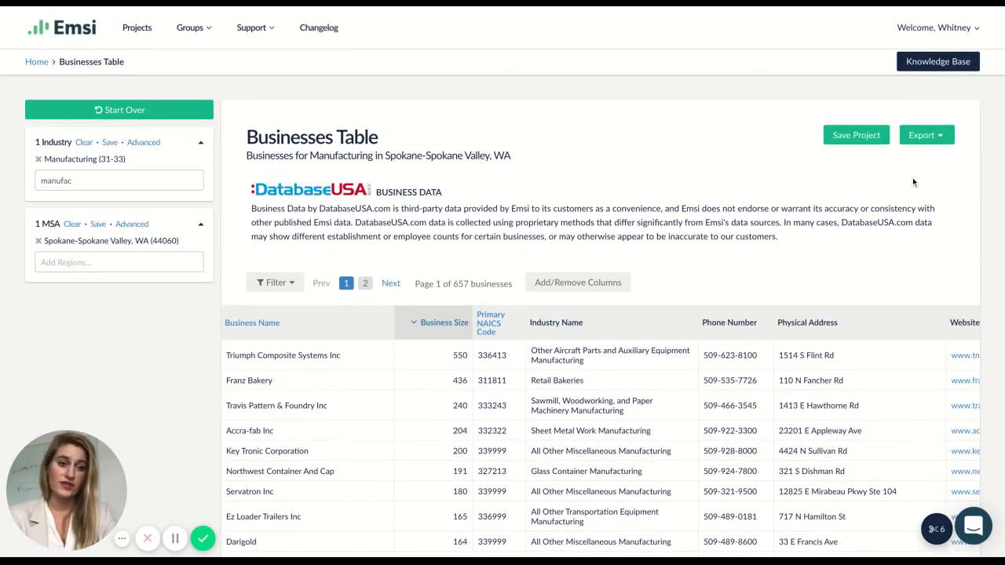
pyautogui.click(926, 136)
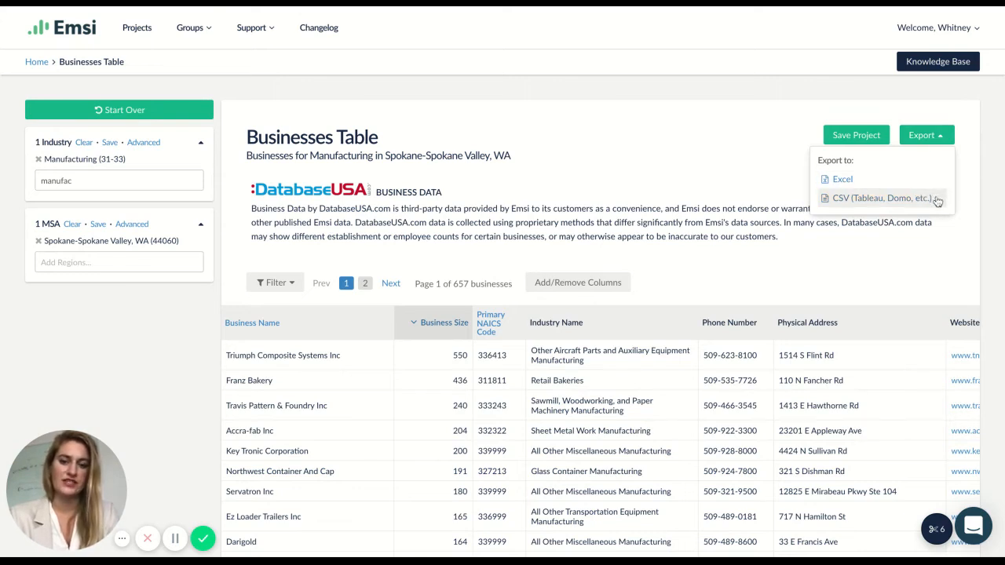
pyautogui.click(718, 154)
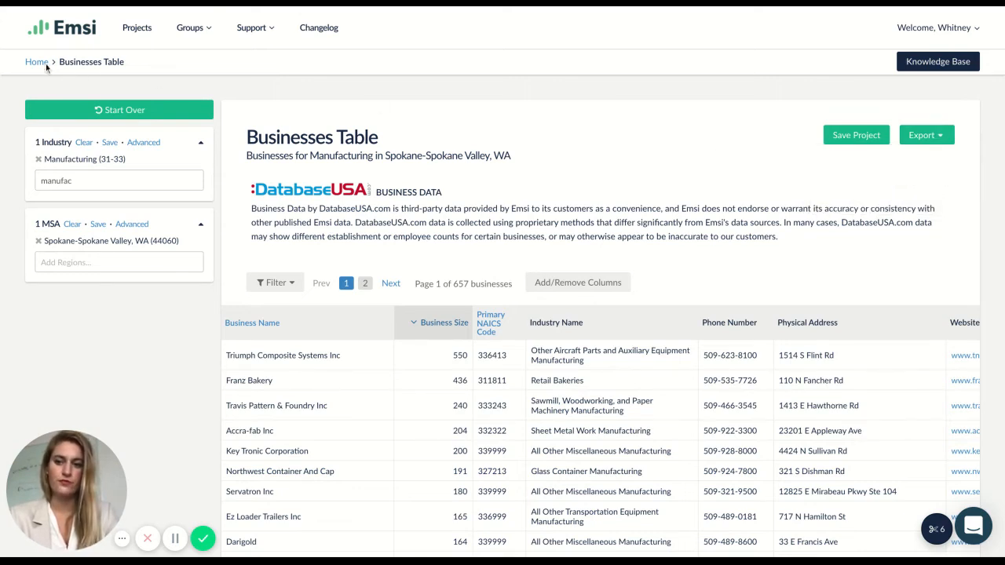
# Run the Businesses Map report for Manufacturing (31-33) in Spokane-Spokane Valley, WA.
pyautogui.click(37, 62)
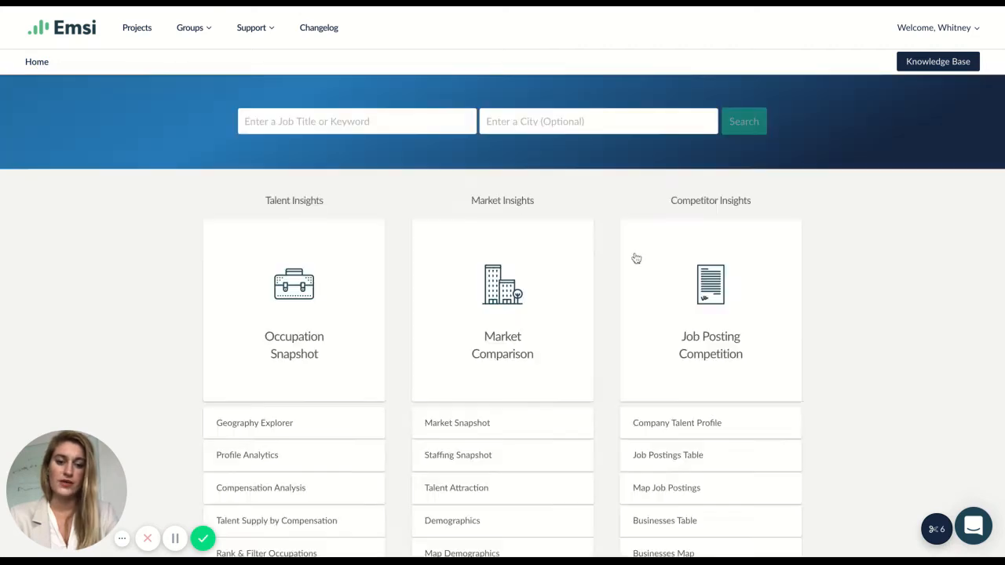
pyautogui.scroll(-2, 776, 322)
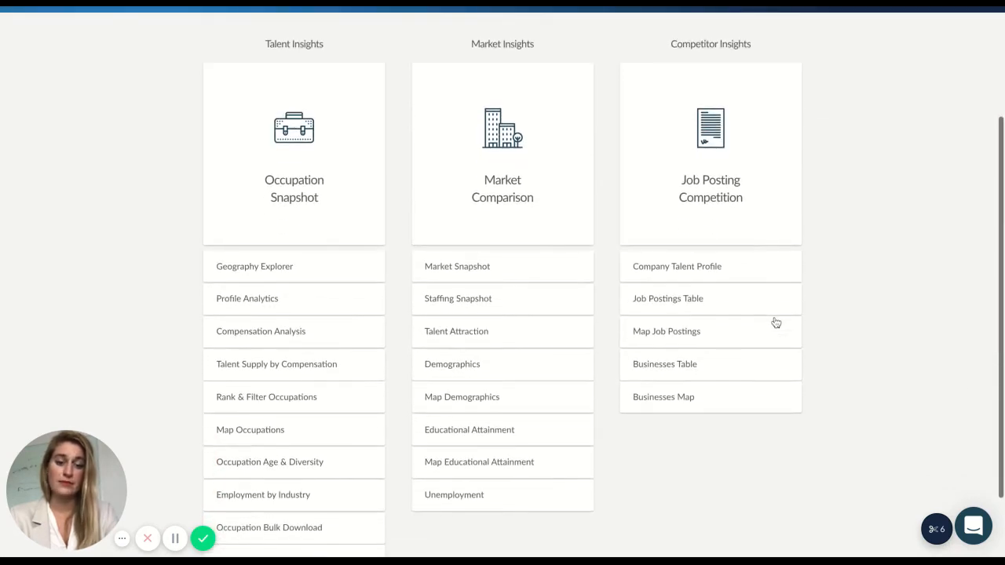
pyautogui.click(696, 403)
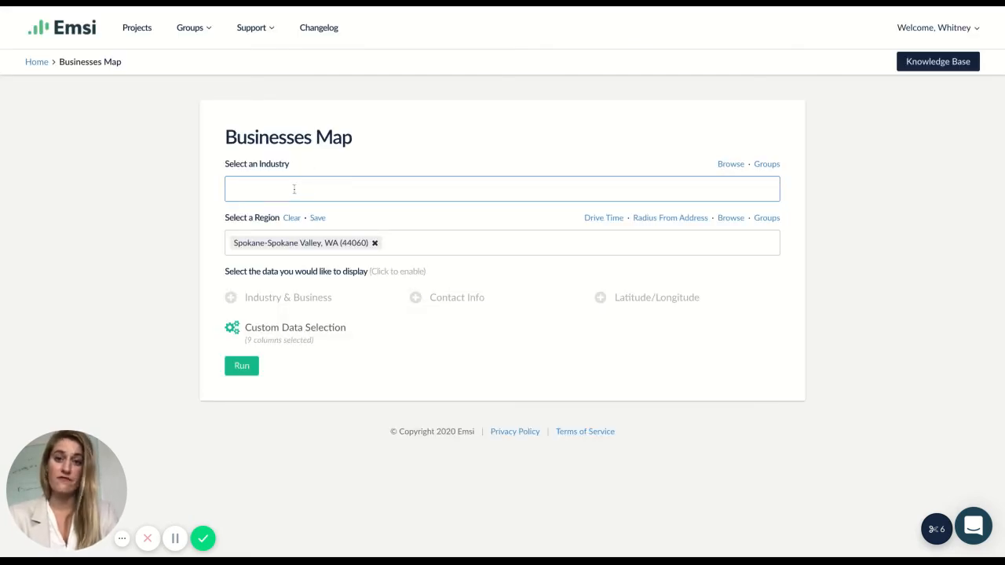
pyautogui.write('manu')
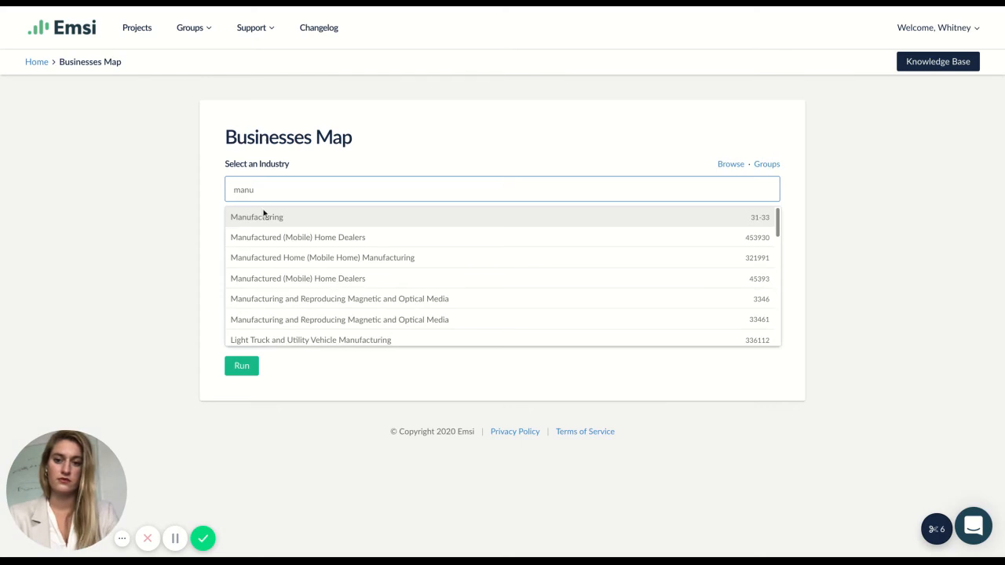
pyautogui.click(264, 215)
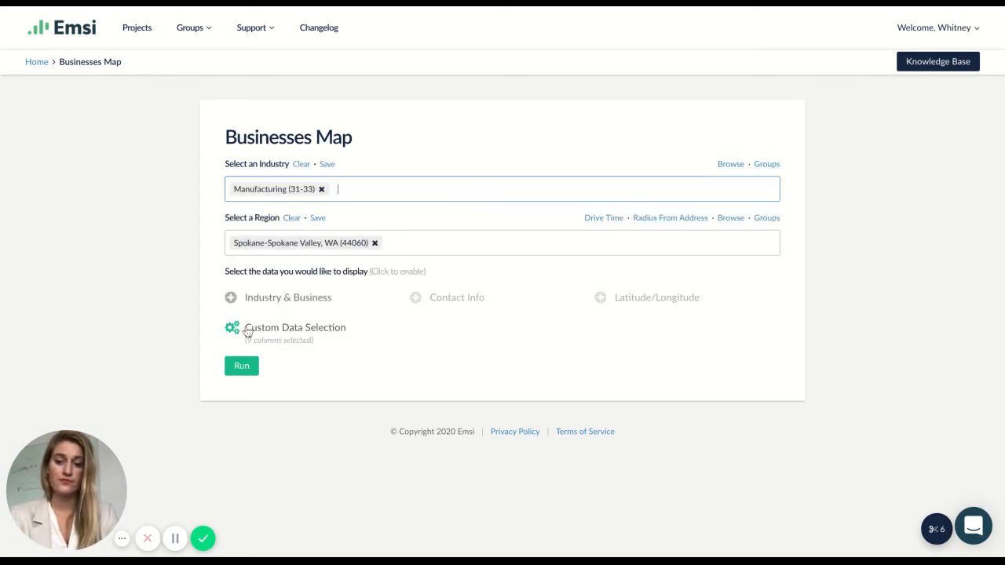
pyautogui.click(242, 367)
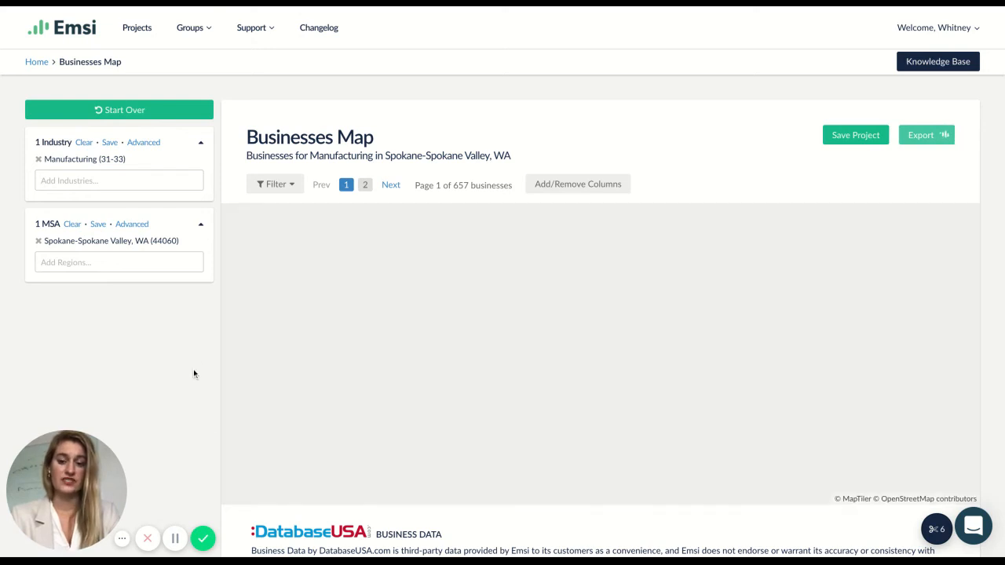
# Examine the map of manufacturing businesses and the data table beneath it.
pyautogui.scroll(-1, 195, 373)
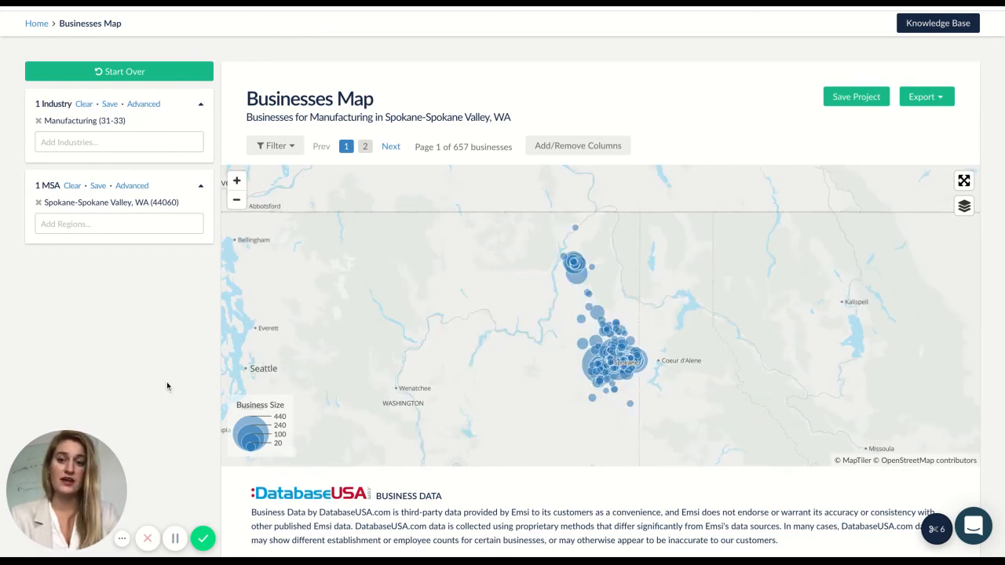
pyautogui.scroll(-3, 166, 387)
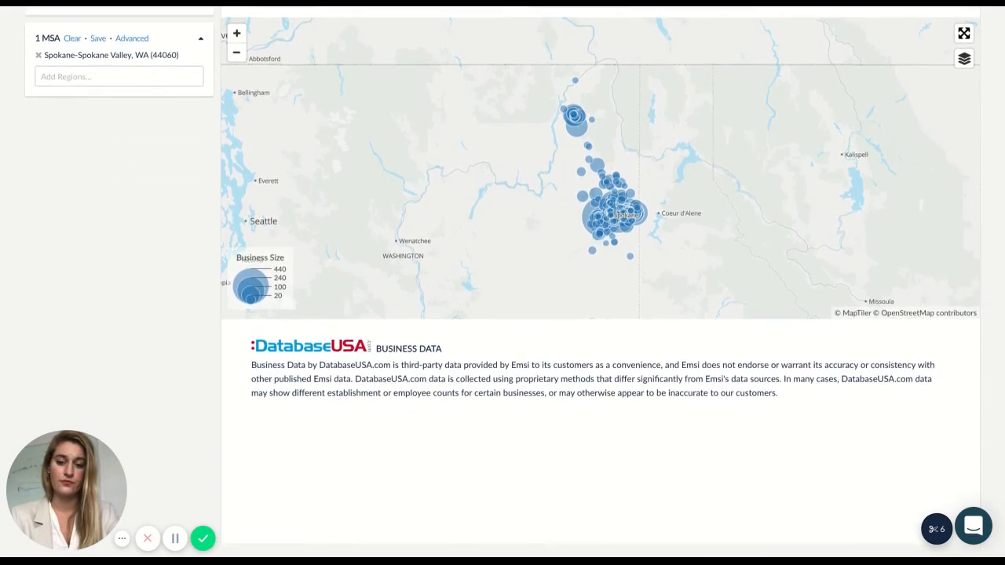
pyautogui.scroll(2, 167, 386)
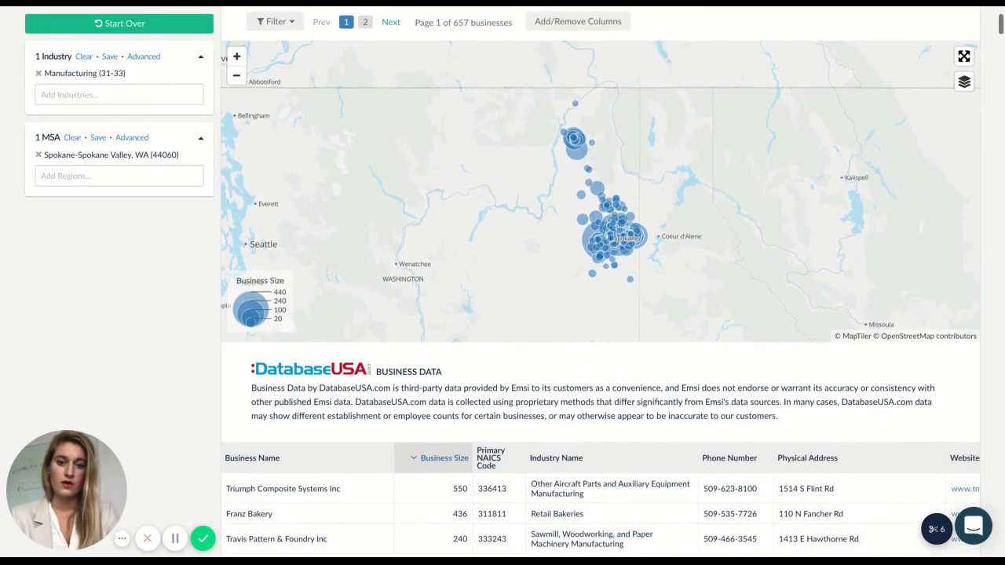
pyautogui.scroll(2, 371, 256)
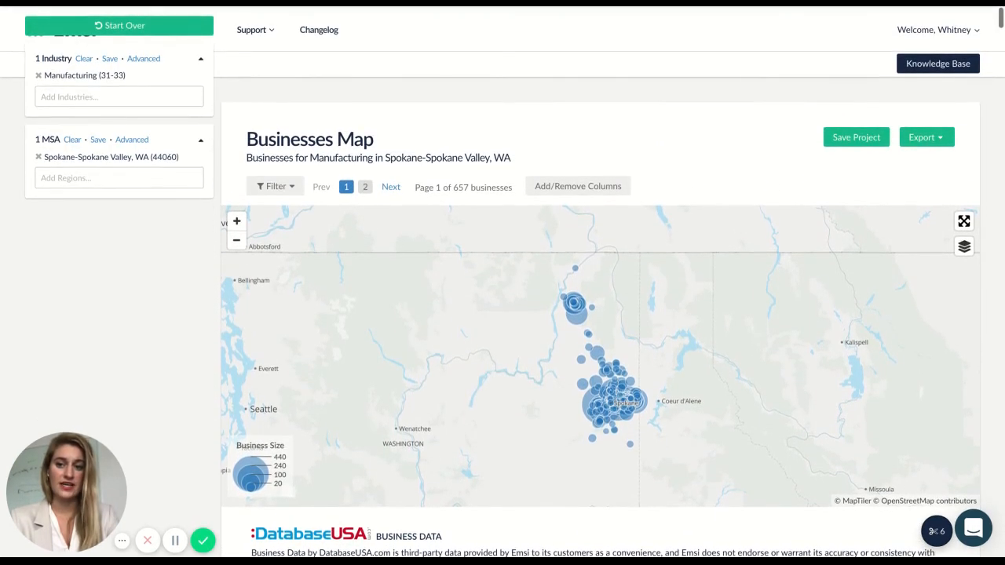